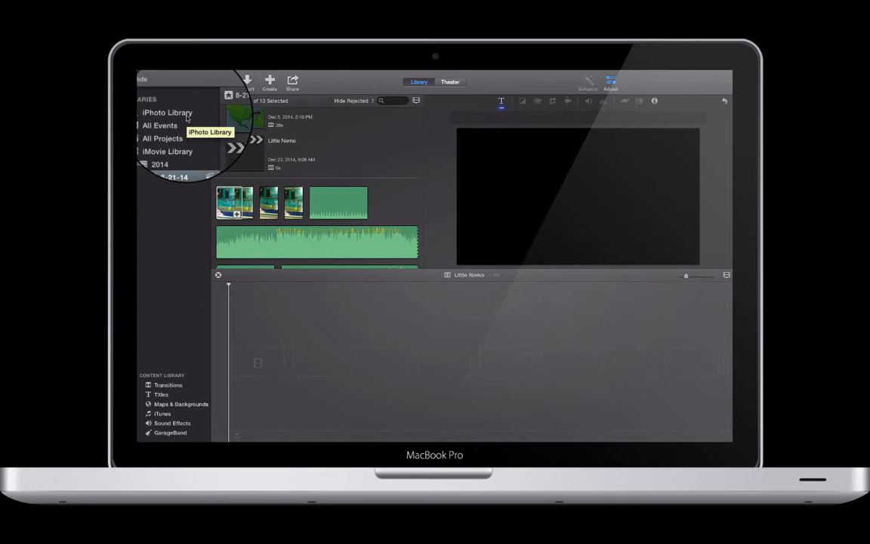
View the events in the iPhoto Library, and return to the iMovie Library
{"action": "left_click", "coordinate": [188, 116]}
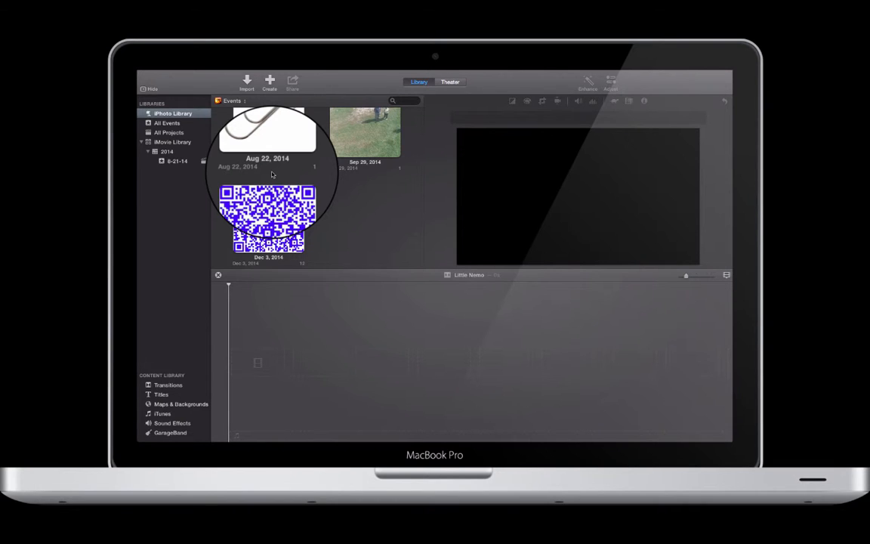
{"action": "left_click", "coordinate": [172, 142]}
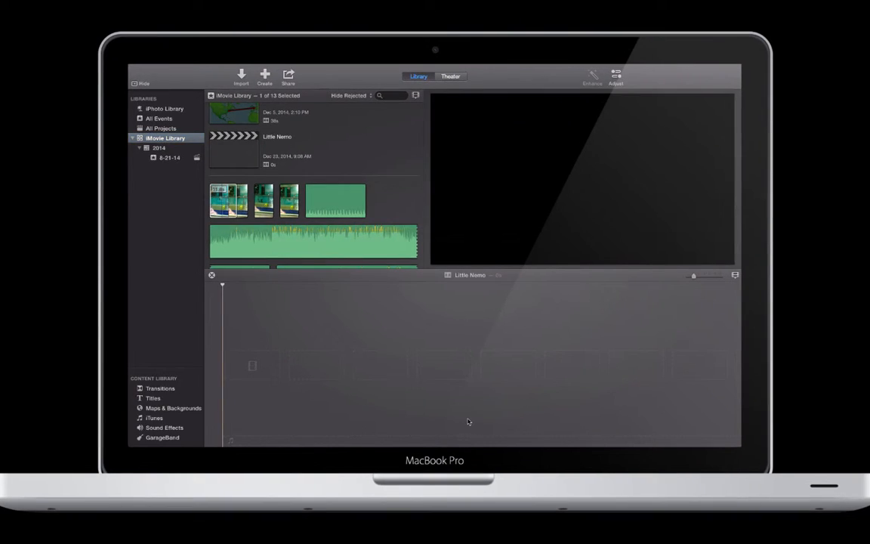
Extend the selection over the whole first pool clip and add it to the beginning of the Little Nemo timeline
{"action": "mouse_move", "coordinate": [561, 204]}
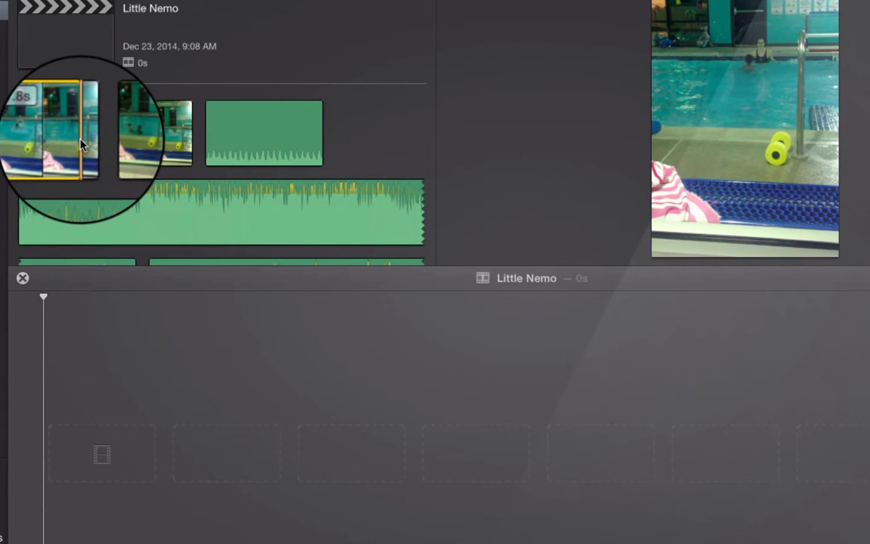
{"action": "mouse_move", "coordinate": [64, 145]}
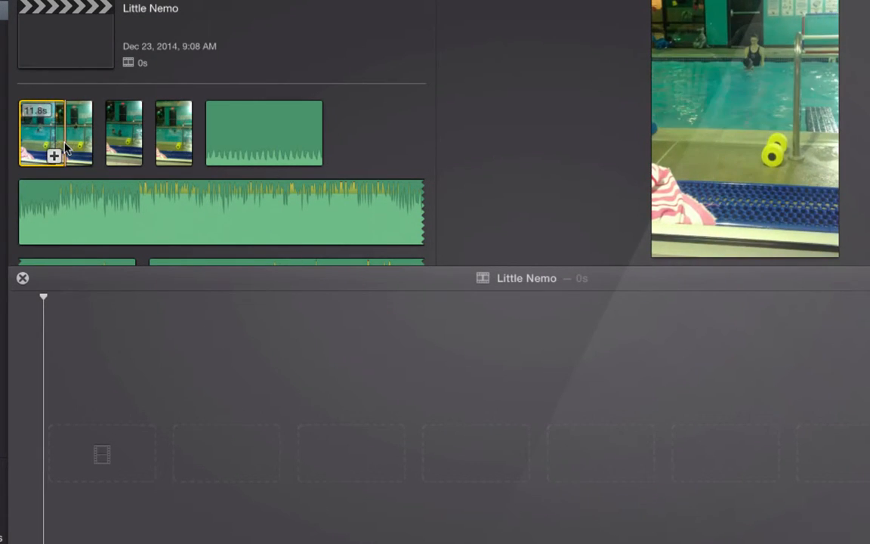
{"action": "left_click_drag", "start_coordinate": [66, 149], "coordinate": [79, 145]}
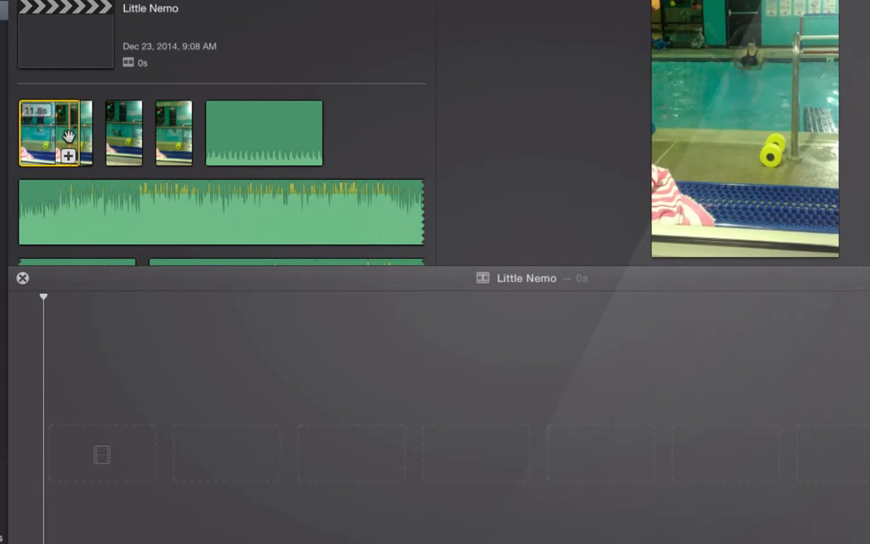
{"action": "left_click_drag", "start_coordinate": [80, 141], "coordinate": [104, 142]}
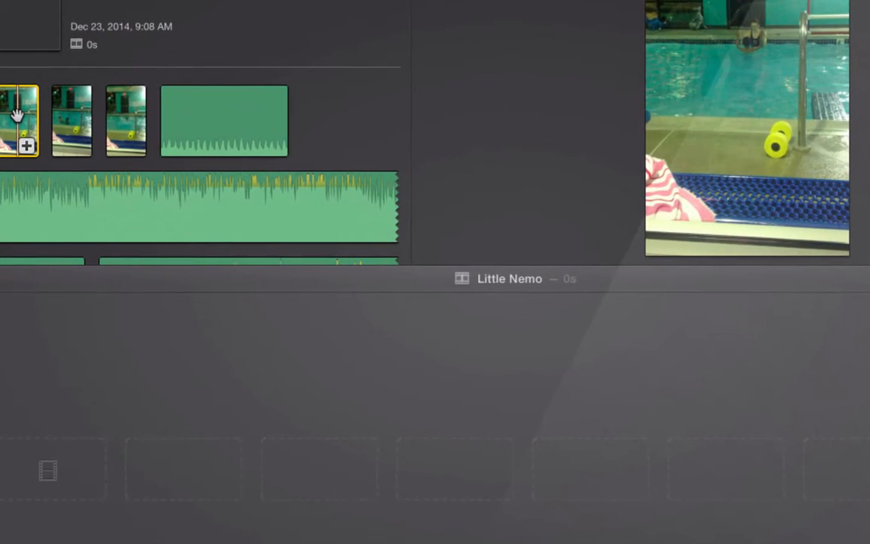
{"action": "left_click_drag", "start_coordinate": [16, 113], "coordinate": [17, 398]}
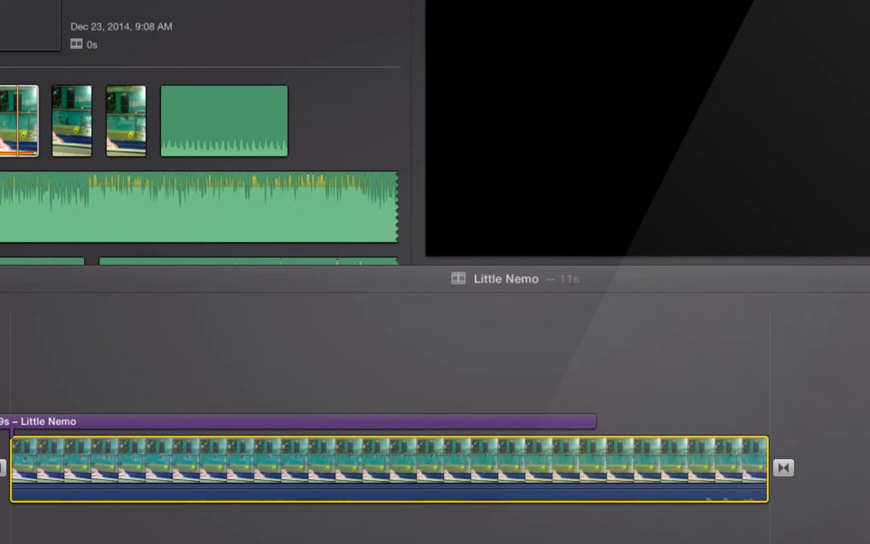
Examine the added pool clip in the timeline at several smaller and larger zoom levels
{"action": "key", "text": "super+minus"}
{"action": "key", "text": "super+minus"}
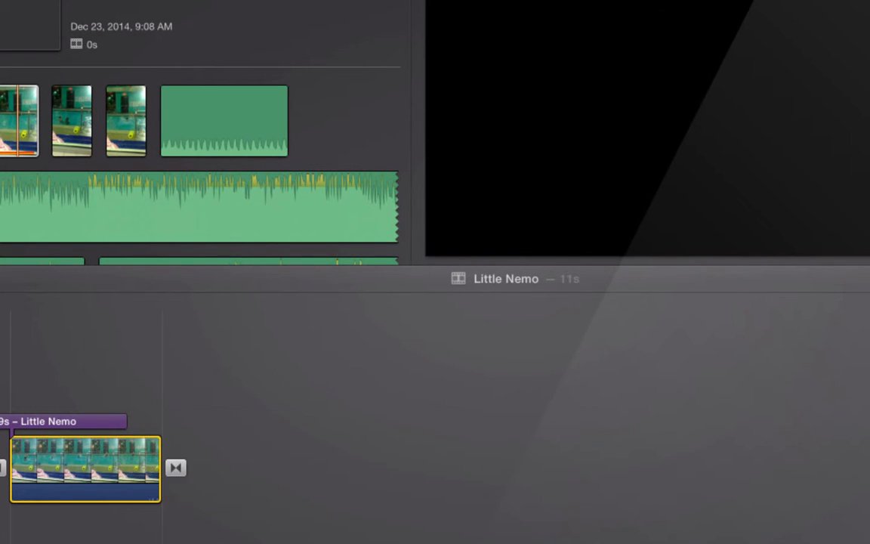
{"action": "key", "text": "super+minus"}
{"action": "key", "text": "super+minus"}
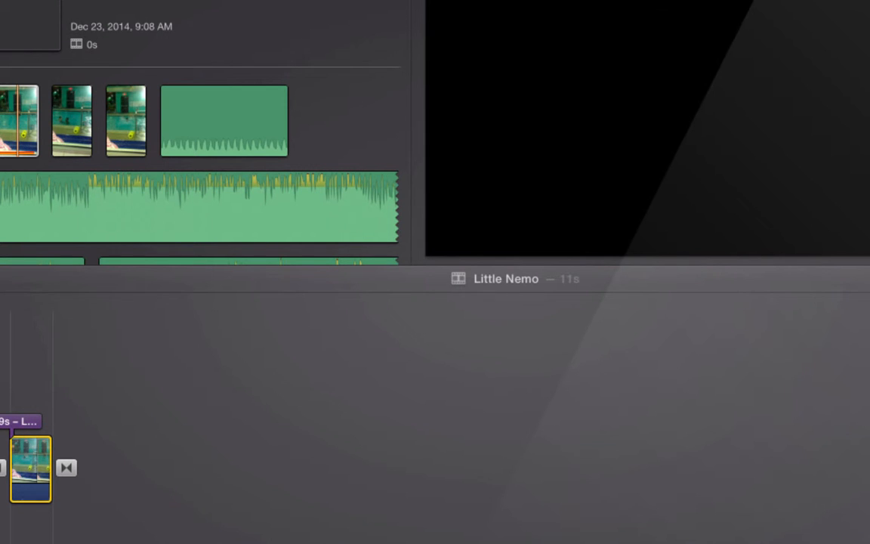
{"action": "key", "text": "super+plus"}
{"action": "key", "text": "super+plus"}
{"action": "key", "text": "super+plus"}
{"action": "key", "text": "super+plus"}
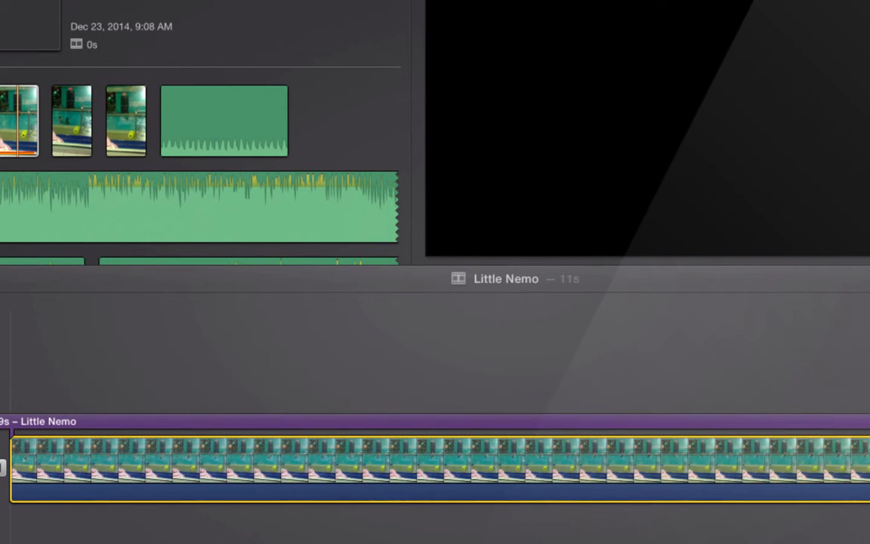
{"action": "key", "text": "super+minus"}
{"action": "key", "text": "super+minus"}
{"action": "key", "text": "super+minus"}
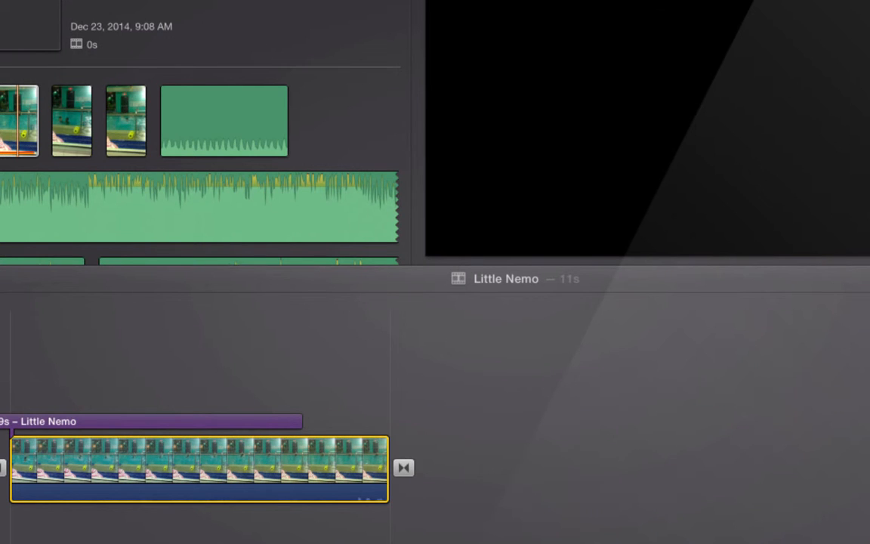
{"action": "key", "text": "super+plus"}
{"action": "key", "text": "super+plus"}
{"action": "key", "text": "super+plus"}
{"action": "key", "text": "super+minus"}
{"action": "key", "text": "super+minus"}
{"action": "key", "text": "super+minus"}
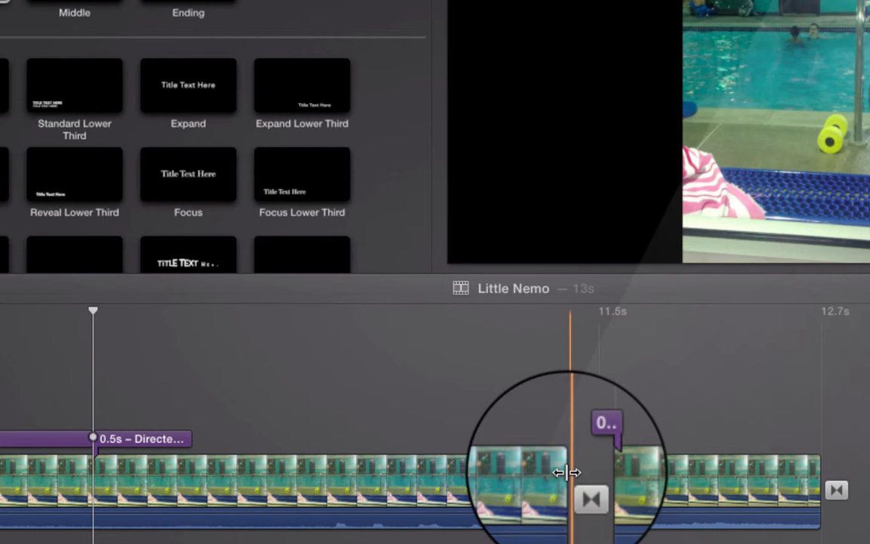
{"action": "mouse_move", "coordinate": [569, 475]}
{"action": "left_mouse_down"}
{"action": "mouse_move", "coordinate": [521, 468]}
{"action": "mouse_move", "coordinate": [399, 486]}
{"action": "mouse_move", "coordinate": [572, 479]}
{"action": "mouse_move", "coordinate": [558, 478]}
{"action": "left_mouse_up"}
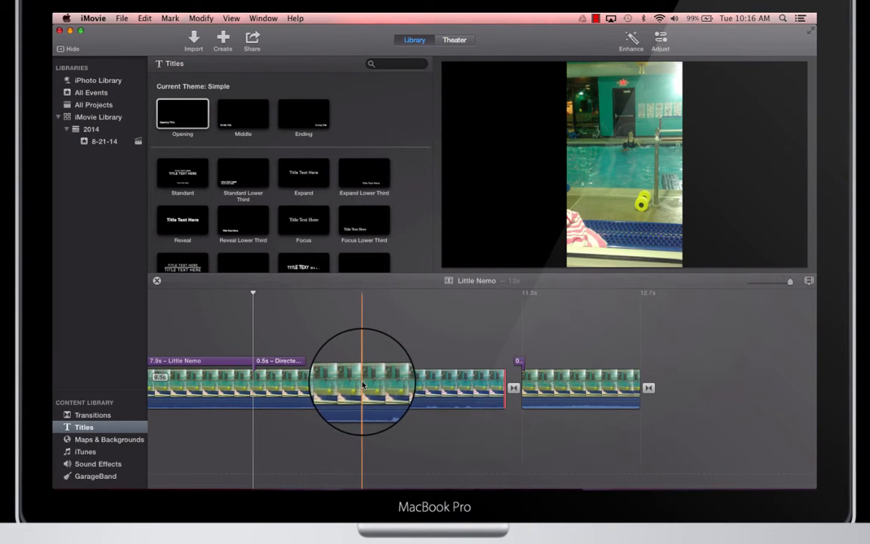
{"action": "right_click", "coordinate": [363, 387]}
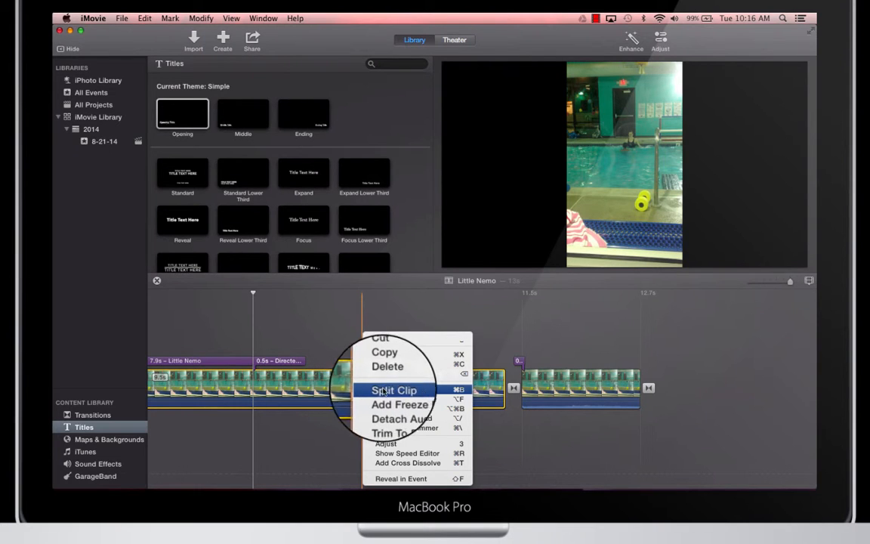
{"action": "left_click", "coordinate": [390, 390]}
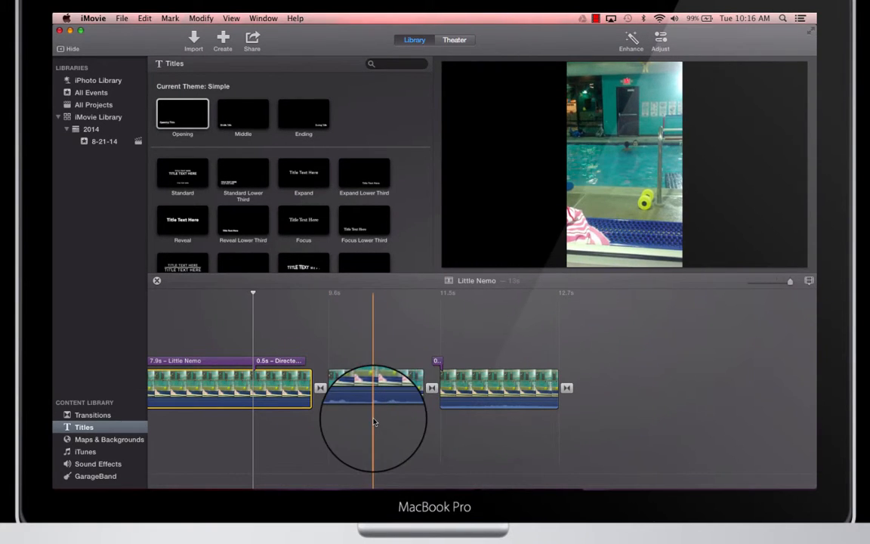
{"action": "key", "text": "super+z"}
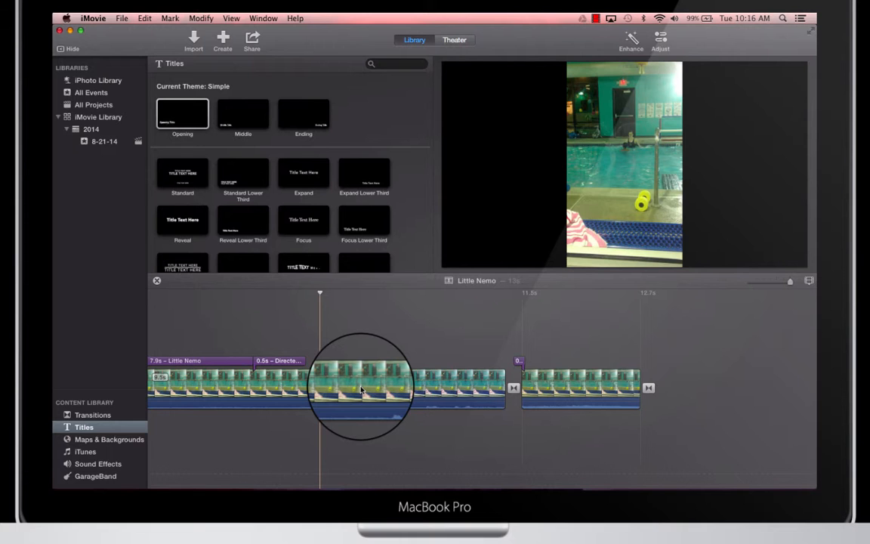
Split the long pool clip at about 10.2 s, shortly before its end
{"action": "left_click", "coordinate": [362, 390]}
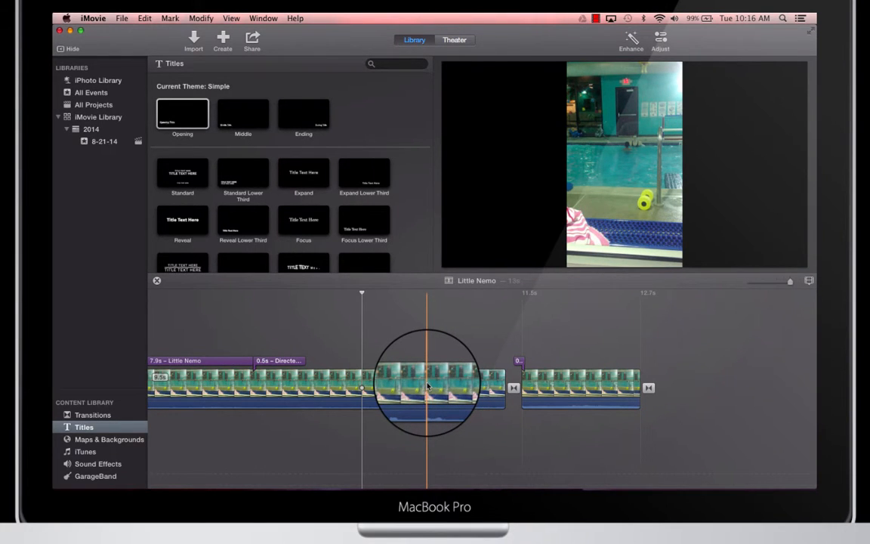
{"action": "key", "text": "super+b"}
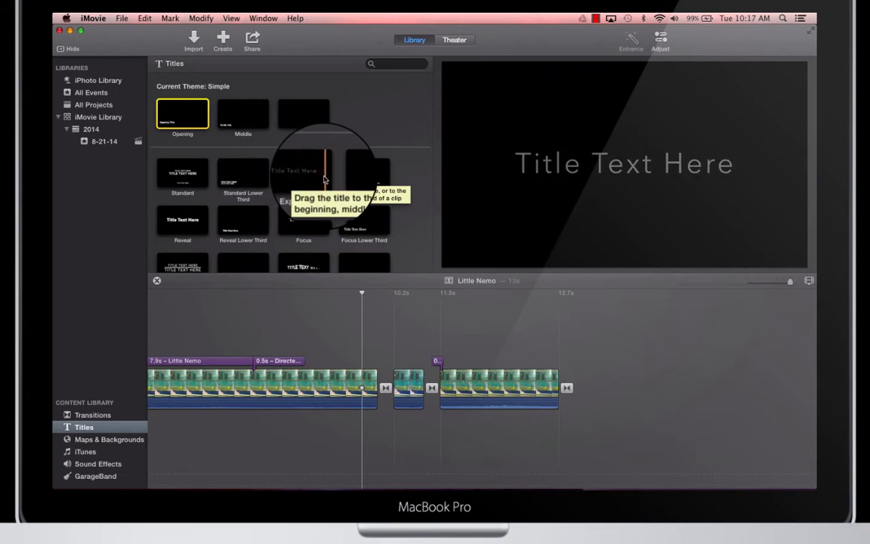
Add the Ending title above the last pool clip and shorten it to about 1.1 s so it ends with the clip
{"action": "left_click", "coordinate": [319, 123]}
{"action": "left_click_drag", "start_coordinate": [319, 123], "coordinate": [450, 362]}
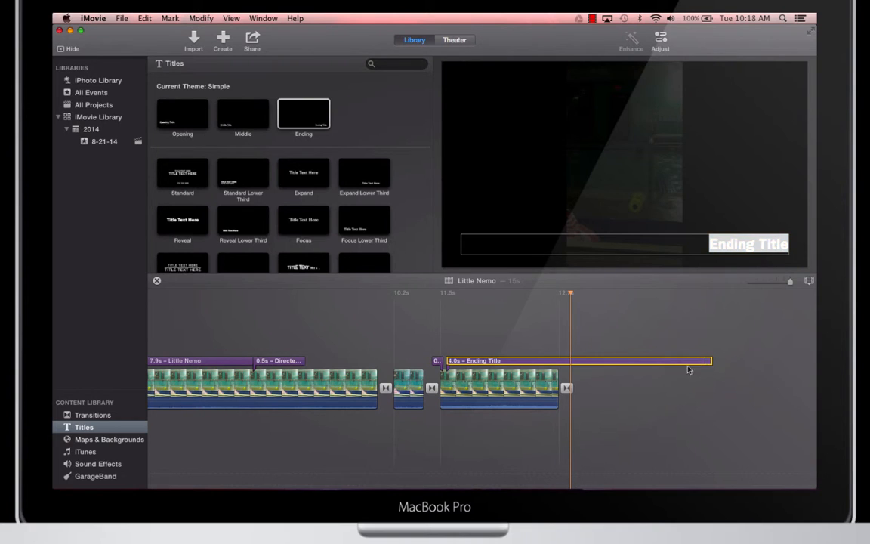
{"action": "left_click_drag", "start_coordinate": [708, 361], "coordinate": [557, 362]}
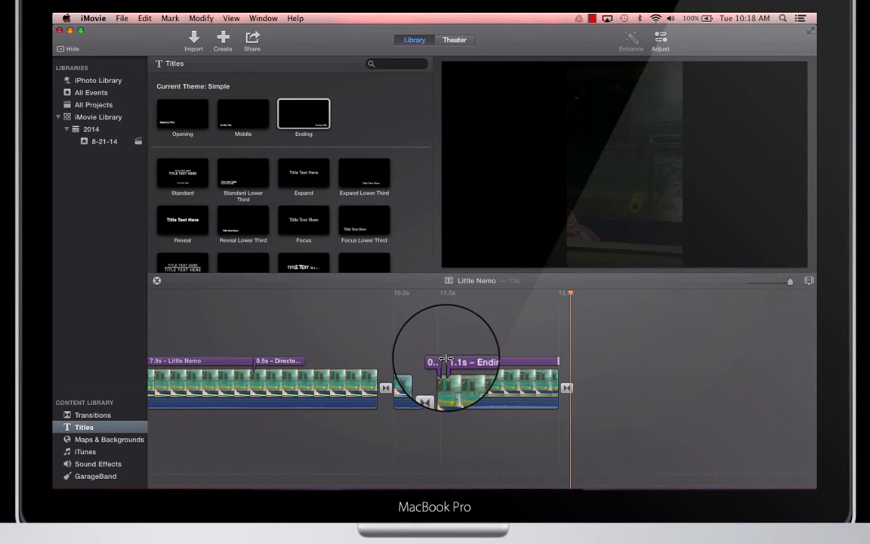
Replace the text of the ending title above the last clip with "The End"
{"action": "left_click", "coordinate": [491, 362]}
{"action": "left_click_drag", "start_coordinate": [493, 361], "coordinate": [510, 364]}
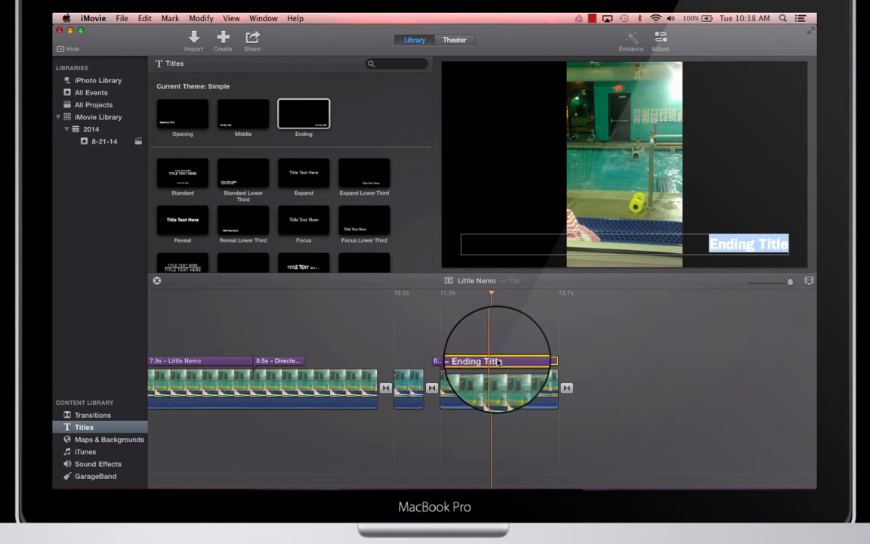
{"action": "left_click", "coordinate": [714, 245]}
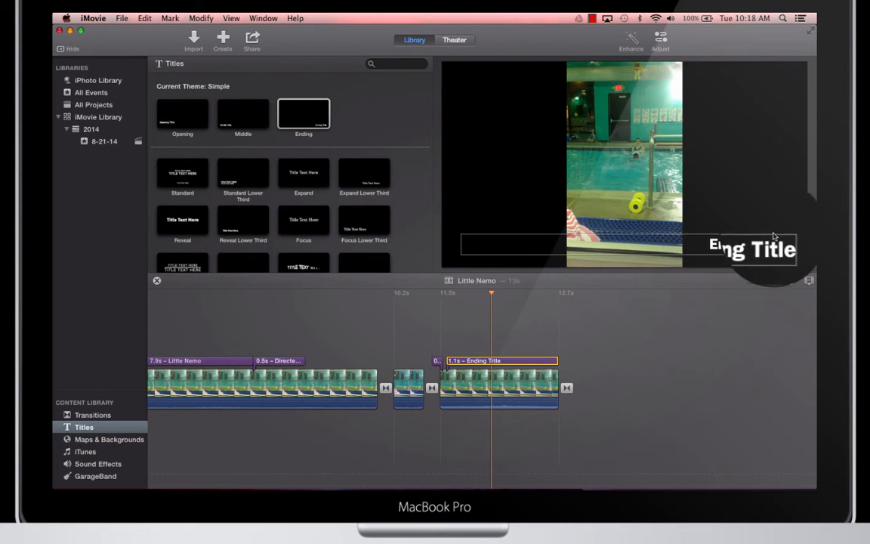
{"action": "left_click_drag", "start_coordinate": [786, 245], "coordinate": [704, 248]}
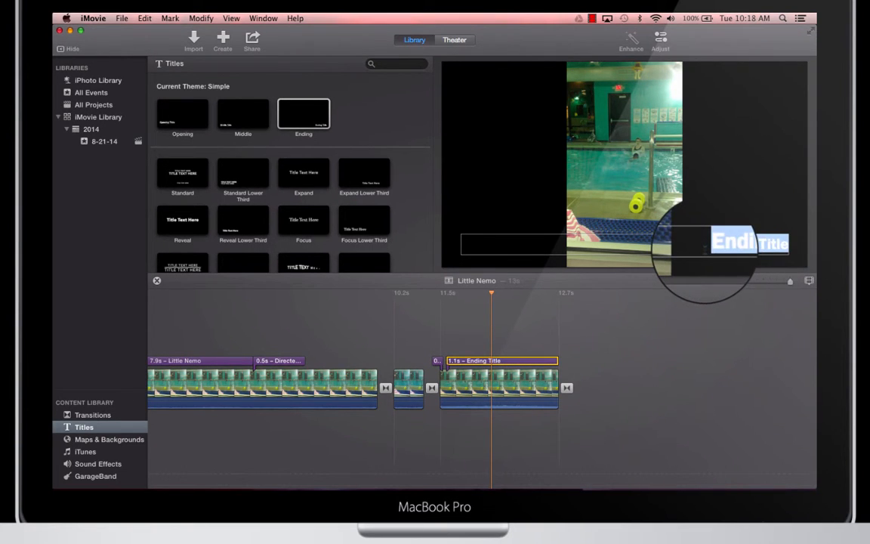
{"action": "type", "text": "The End"}
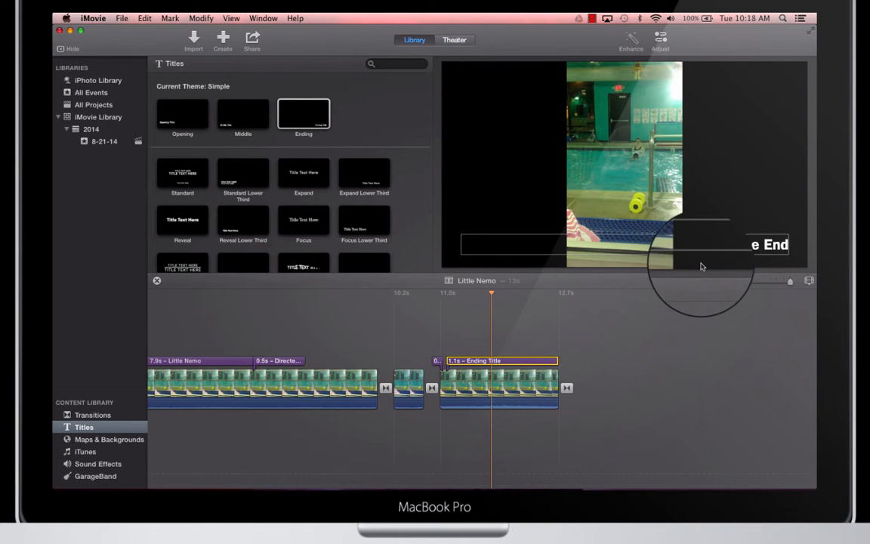
{"action": "left_click", "coordinate": [529, 370]}
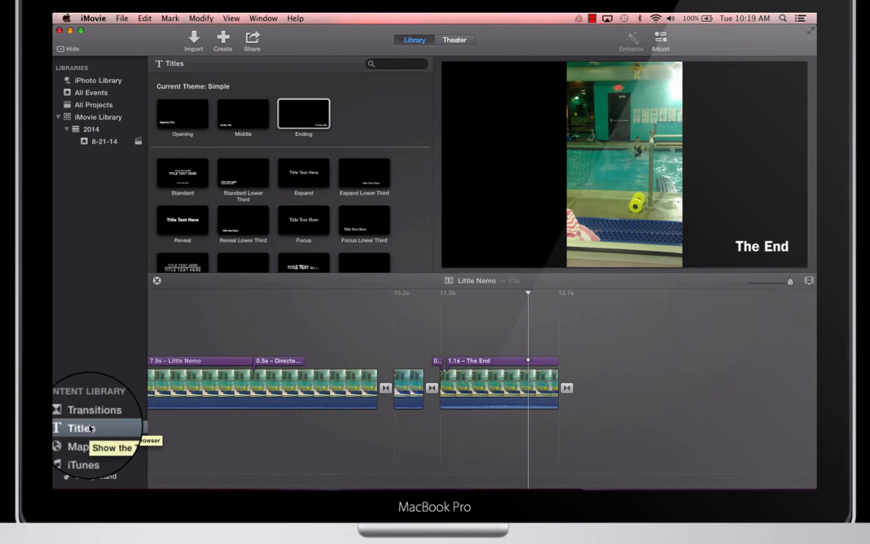
Place the Underwater background above the beginning of the first pool clip, under the Little Nemo title
{"action": "left_click", "coordinate": [83, 442]}
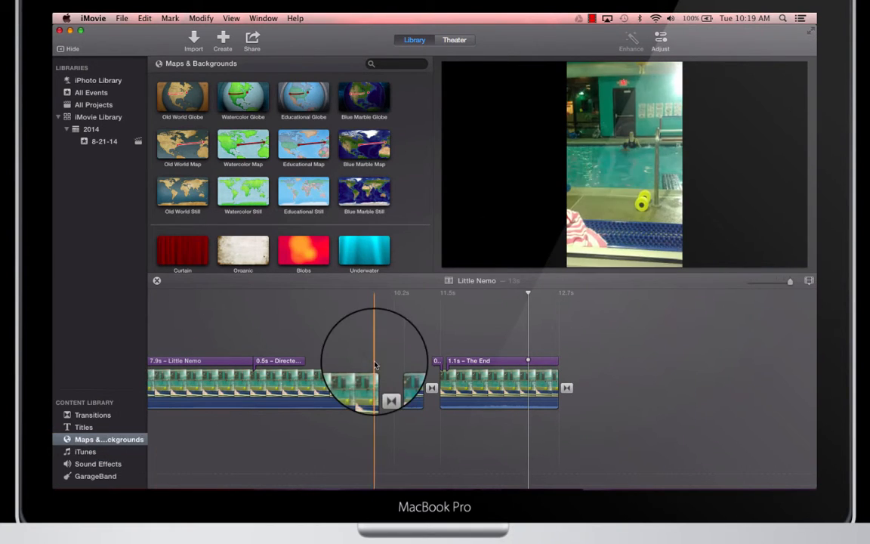
{"action": "left_click", "coordinate": [475, 294]}
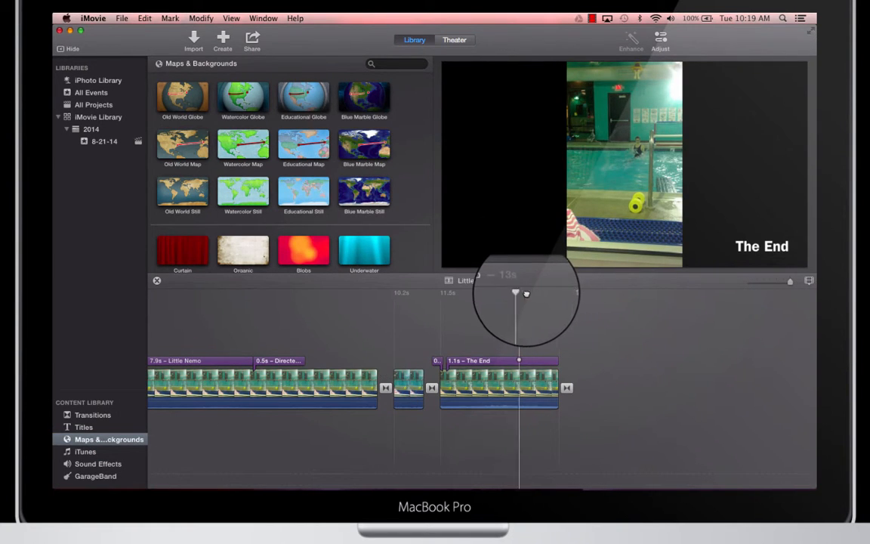
{"action": "left_click_drag", "start_coordinate": [476, 297], "coordinate": [185, 295]}
{"action": "scroll", "coordinate": [414, 202], "scroll_direction": "down", "scroll_amount": 3}
{"action": "scroll", "coordinate": [414, 204], "scroll_direction": "down", "scroll_amount": 10}
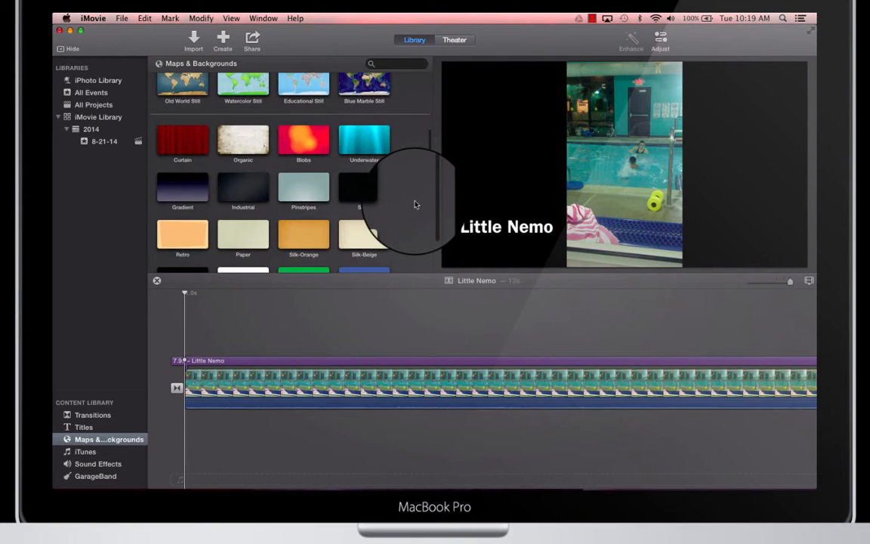
{"action": "scroll", "coordinate": [414, 204], "scroll_direction": "down", "scroll_amount": 3}
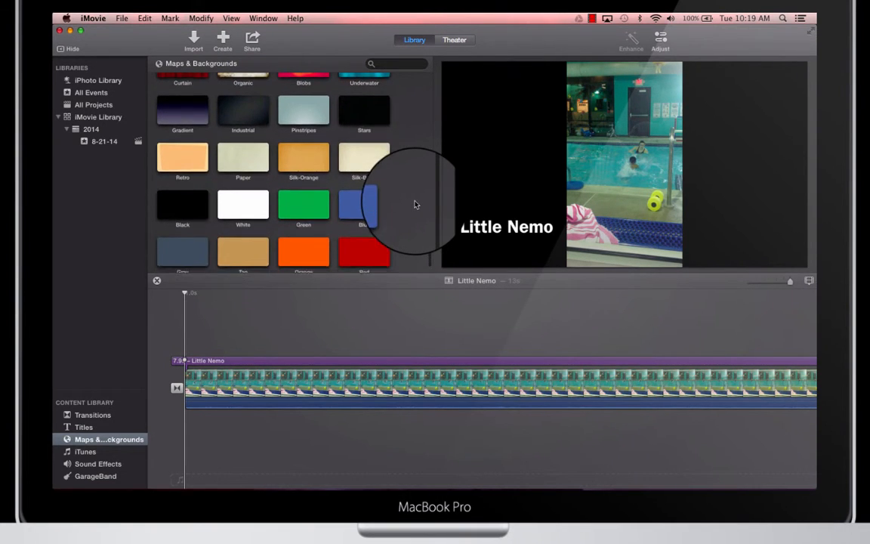
{"action": "left_click", "coordinate": [364, 97]}
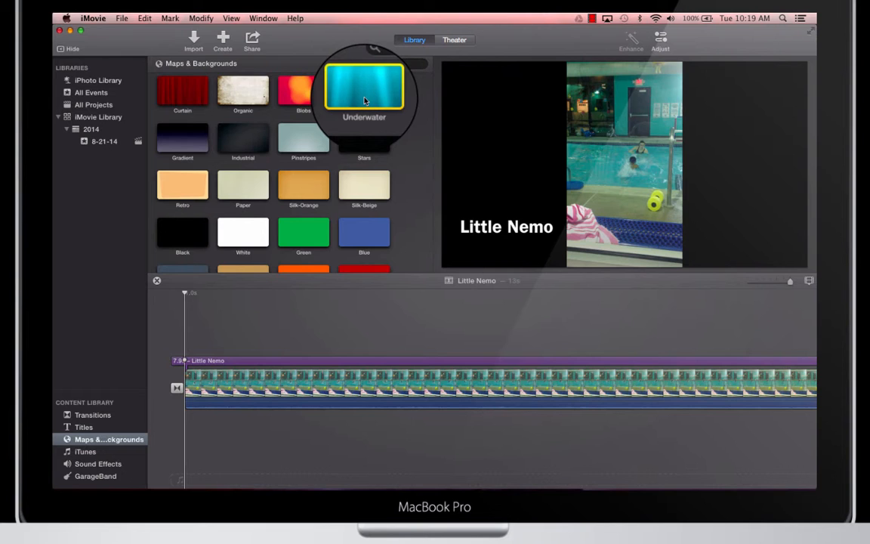
{"action": "left_click_drag", "start_coordinate": [364, 96], "coordinate": [175, 344]}
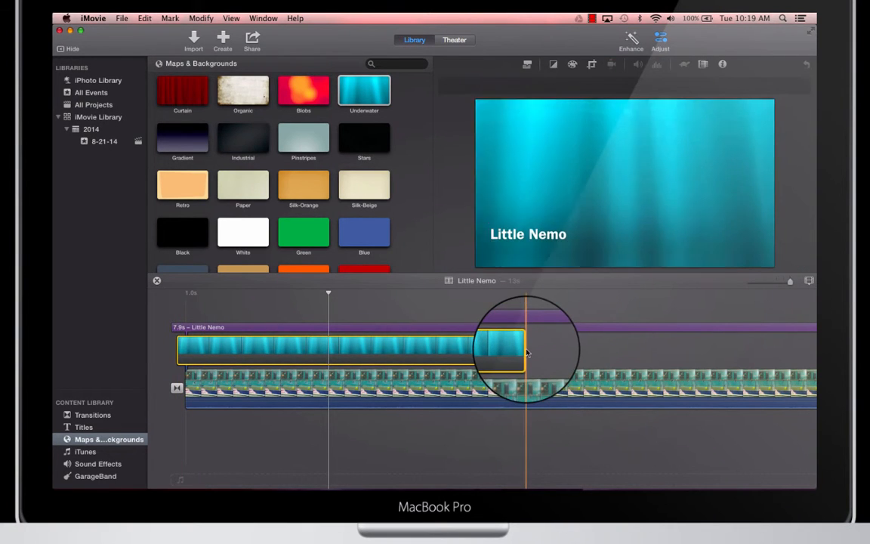
Shorten the Underwater background to a brief clip and position it in front of the first pool clip
{"action": "left_click_drag", "start_coordinate": [523, 349], "coordinate": [155, 391]}
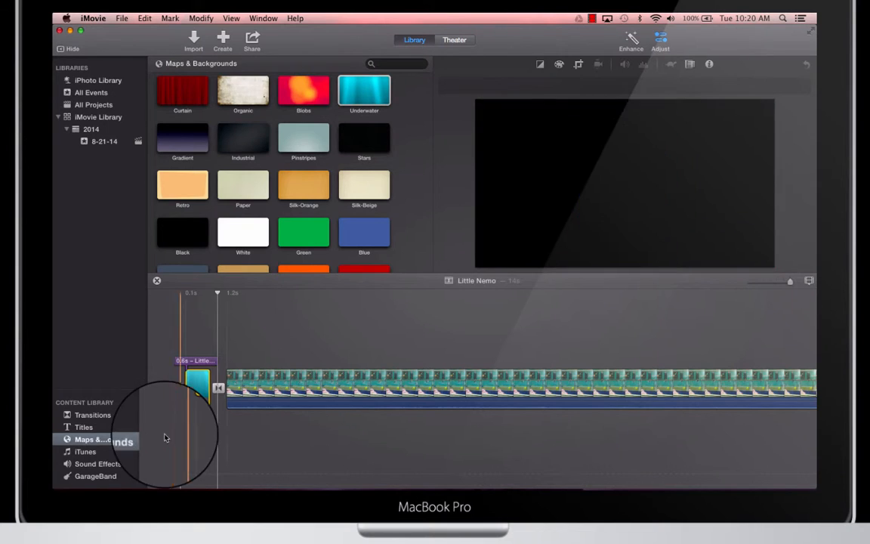
{"action": "left_click", "coordinate": [198, 389]}
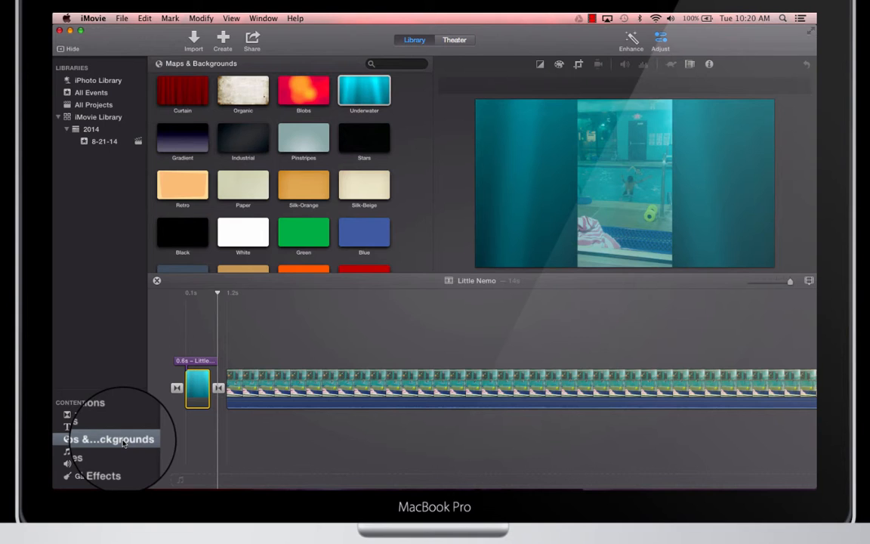
Look through the available map backgrounds and select the Educational Map
{"action": "scroll", "coordinate": [312, 175], "scroll_direction": "up", "scroll_amount": 3}
{"action": "scroll", "coordinate": [311, 175], "scroll_direction": "up", "scroll_amount": 3}
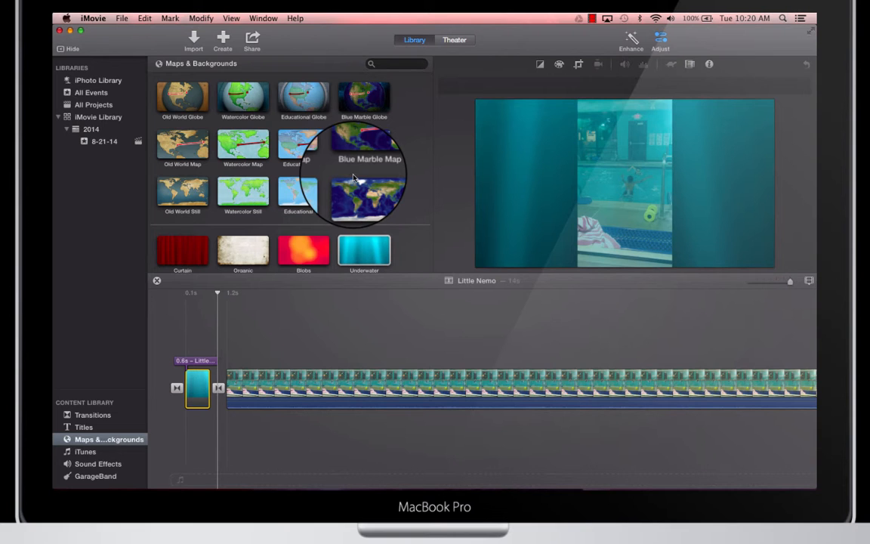
{"action": "left_click", "coordinate": [310, 151]}
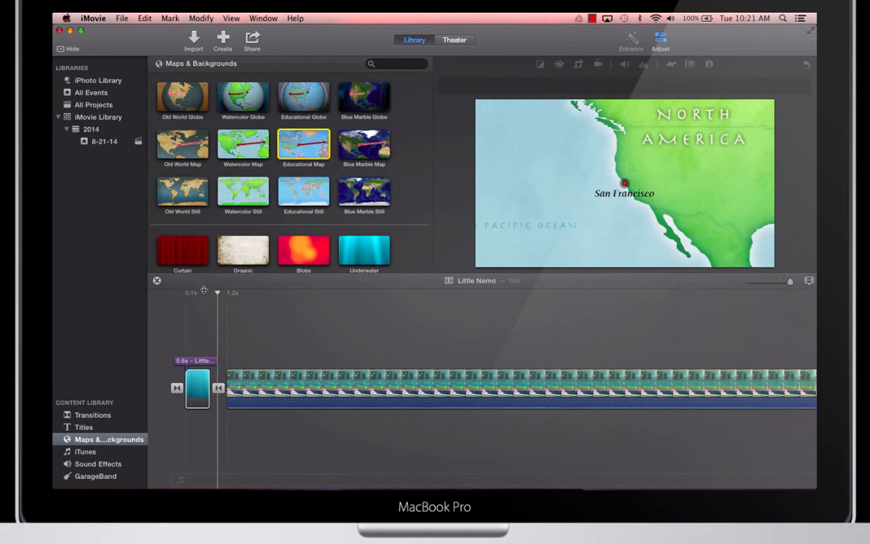
Add the Strategy jingle from the sound effects beneath the first pool clip, starting at the clip's beginning
{"action": "left_click", "coordinate": [90, 464]}
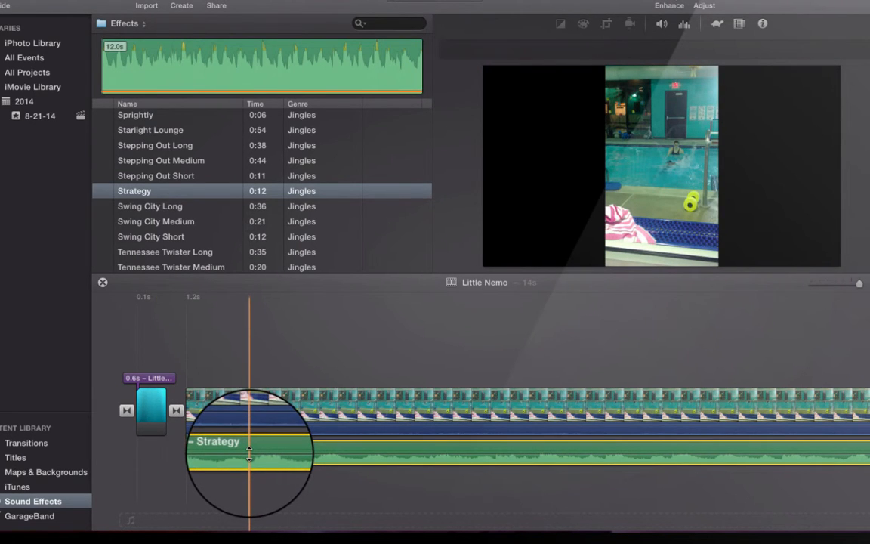
{"action": "left_click_drag", "start_coordinate": [249, 452], "coordinate": [193, 454]}
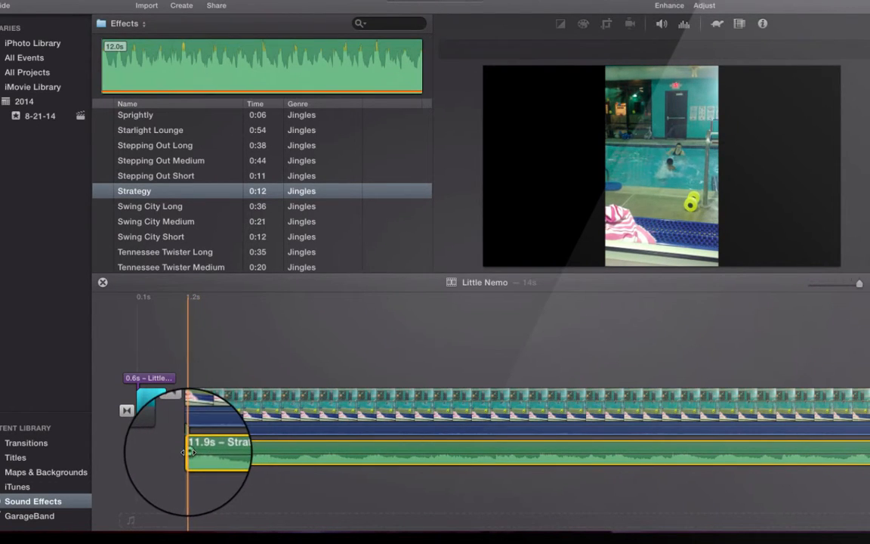
Try a long fade-in on the Strategy audio and remove the fade again
{"action": "left_click_drag", "start_coordinate": [189, 453], "coordinate": [557, 449]}
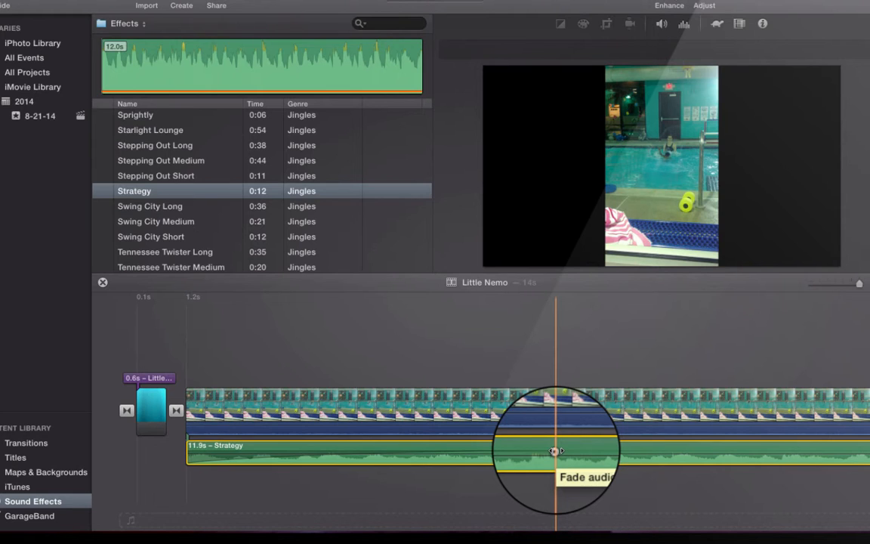
{"action": "left_click_drag", "start_coordinate": [554, 452], "coordinate": [188, 453]}
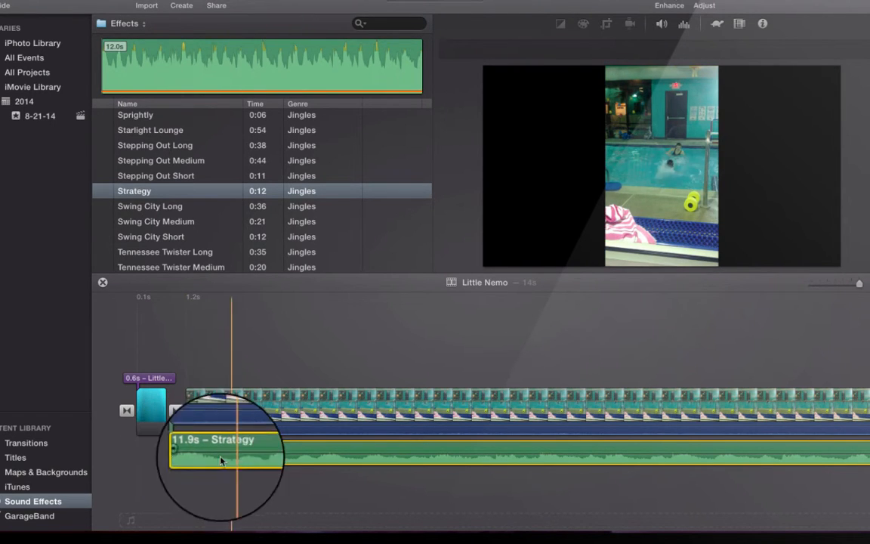
{"action": "left_click", "coordinate": [242, 496]}
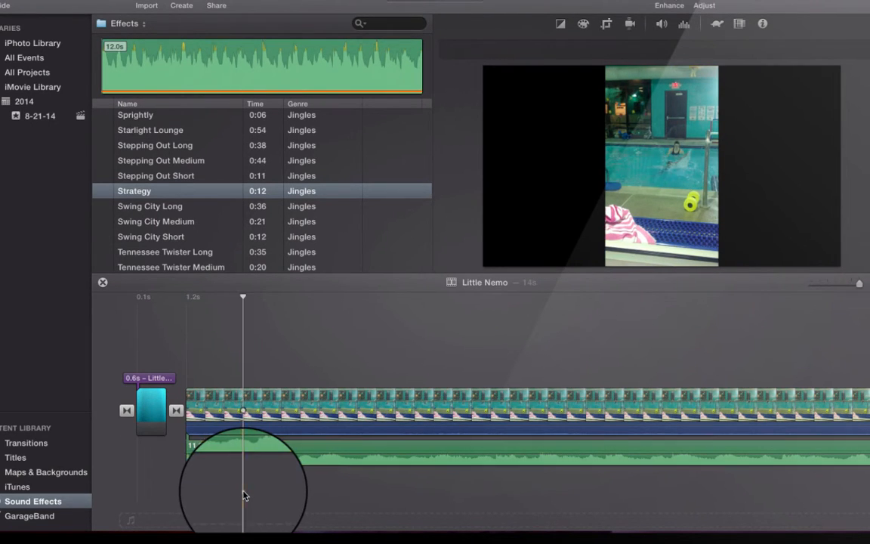
Set the Strategy audio's volume to 123% and try the option that lowers the volume of other clips, leaving it off
{"action": "left_click", "coordinate": [335, 449]}
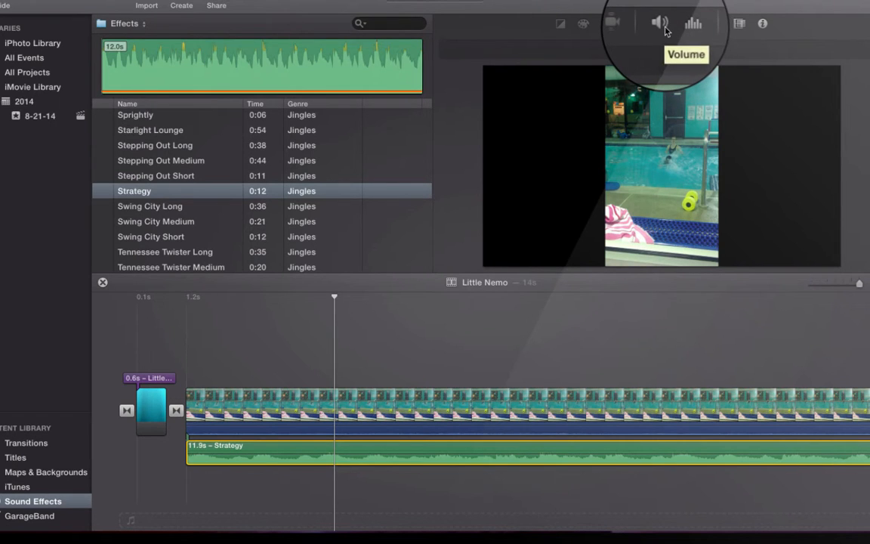
{"action": "left_click", "coordinate": [665, 30]}
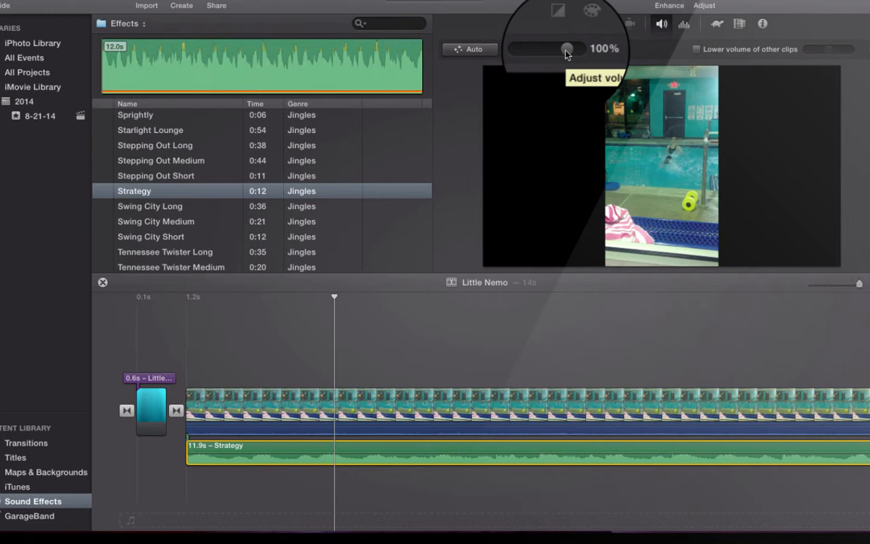
{"action": "mouse_move", "coordinate": [567, 51]}
{"action": "left_mouse_down"}
{"action": "mouse_move", "coordinate": [538, 51]}
{"action": "mouse_move", "coordinate": [568, 51]}
{"action": "left_mouse_up"}
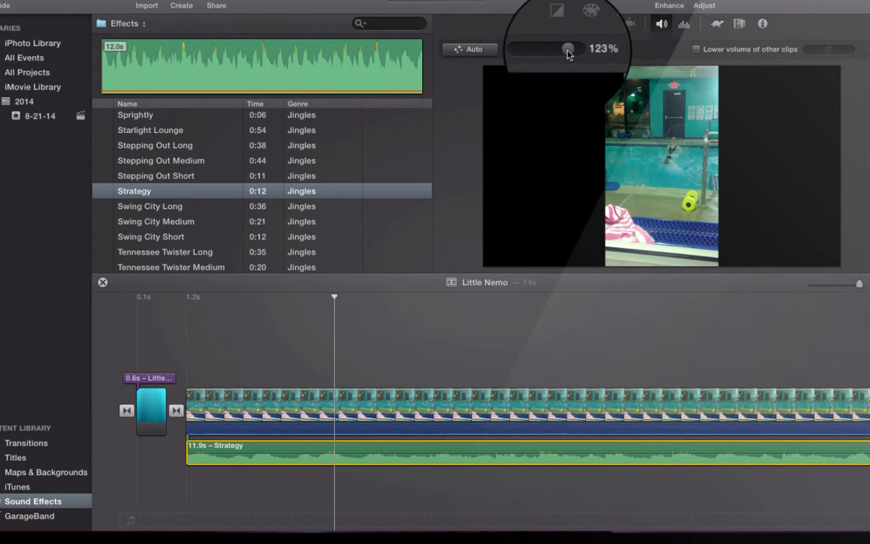
{"action": "left_click", "coordinate": [696, 52]}
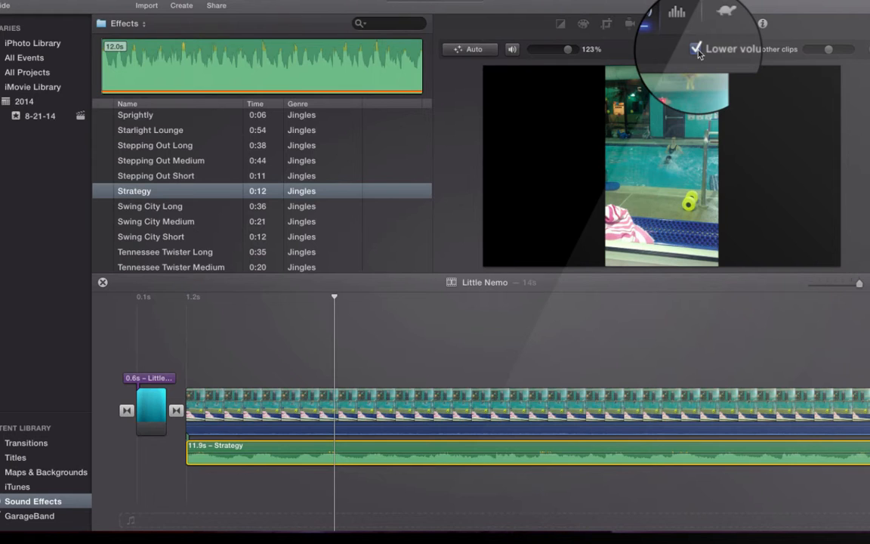
{"action": "left_click", "coordinate": [696, 49]}
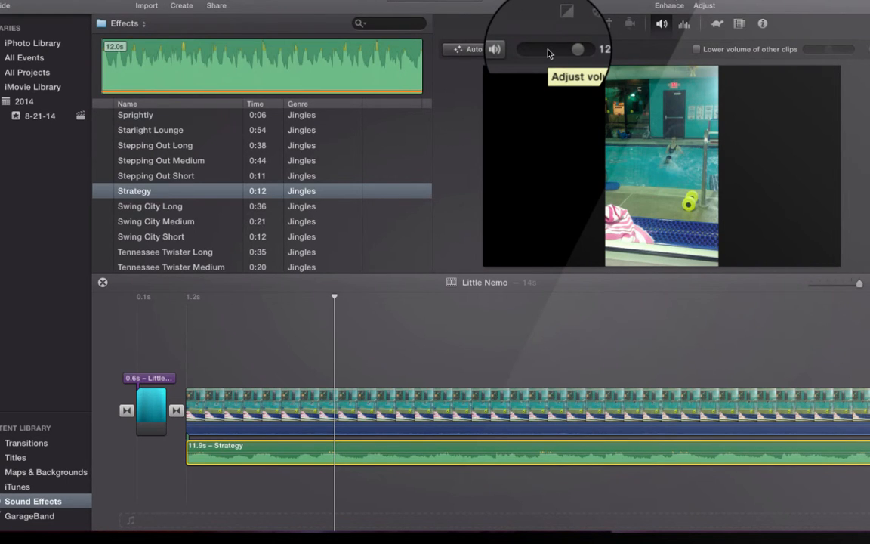
Look through the equalizer presets available for the Strategy audio, keeping Flat
{"action": "left_click", "coordinate": [685, 27]}
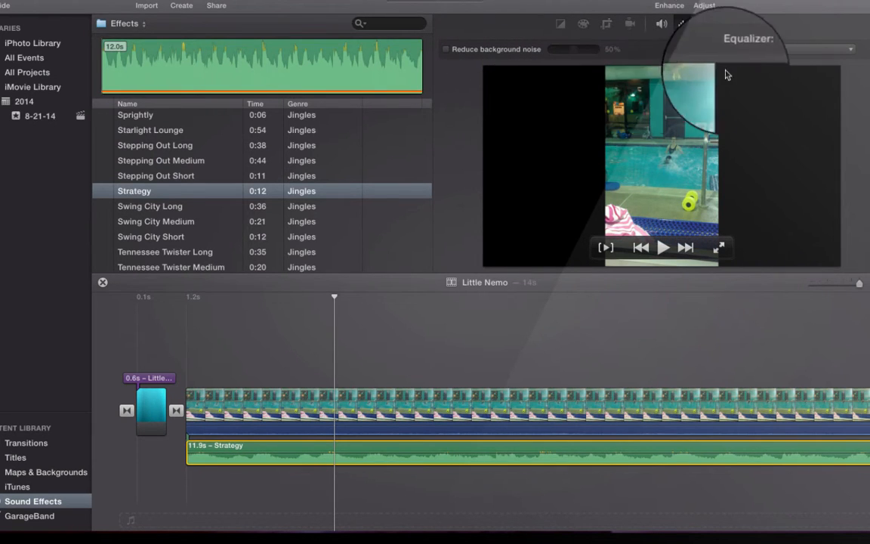
{"action": "left_click", "coordinate": [786, 51]}
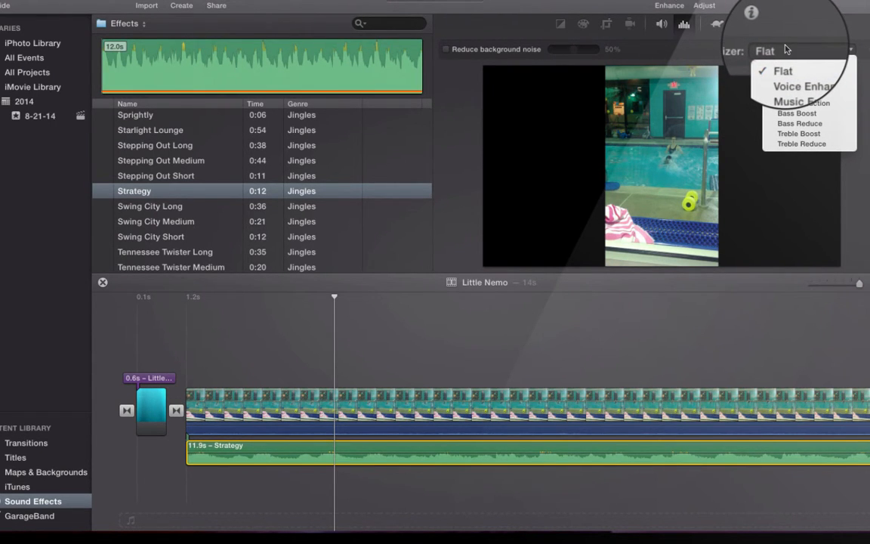
{"action": "left_click", "coordinate": [786, 50]}
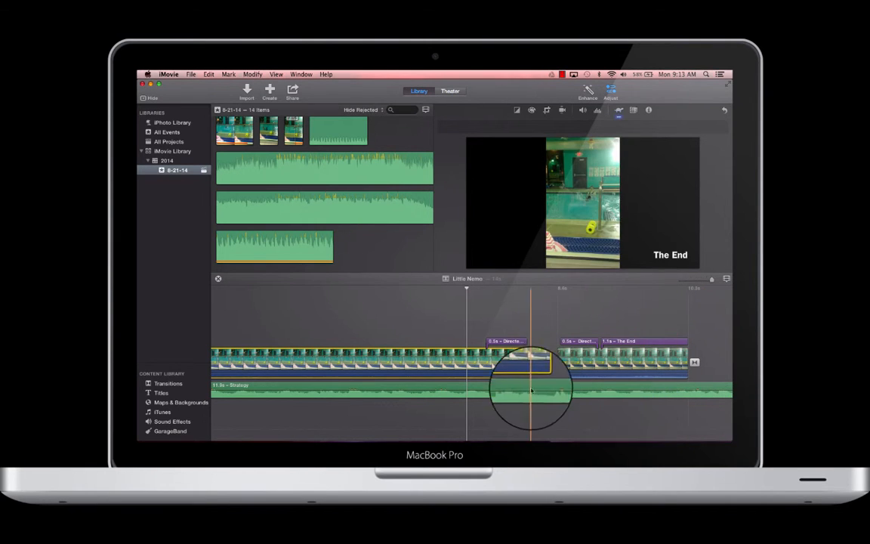
Show the speed editor for the long pool clip and speed the clip up by pulling its end back to the playhead
{"action": "right_click", "coordinate": [439, 360]}
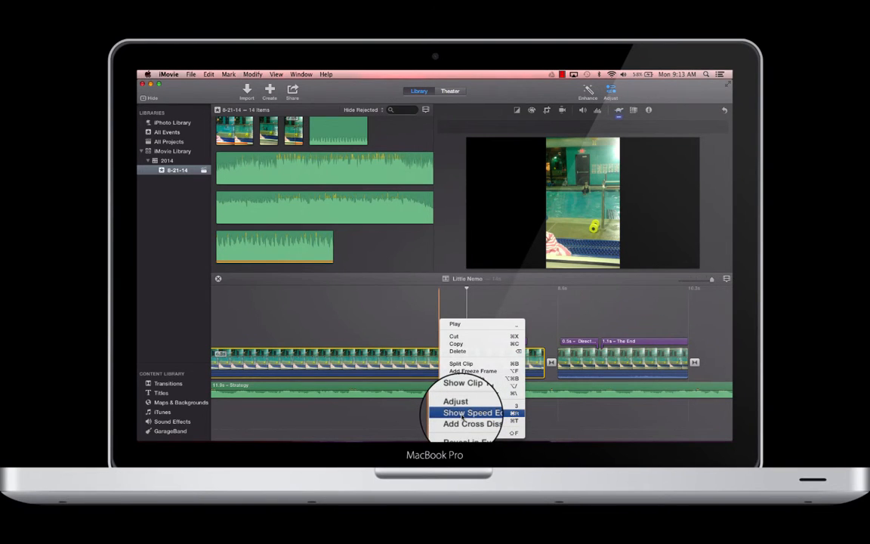
{"action": "left_click", "coordinate": [463, 414]}
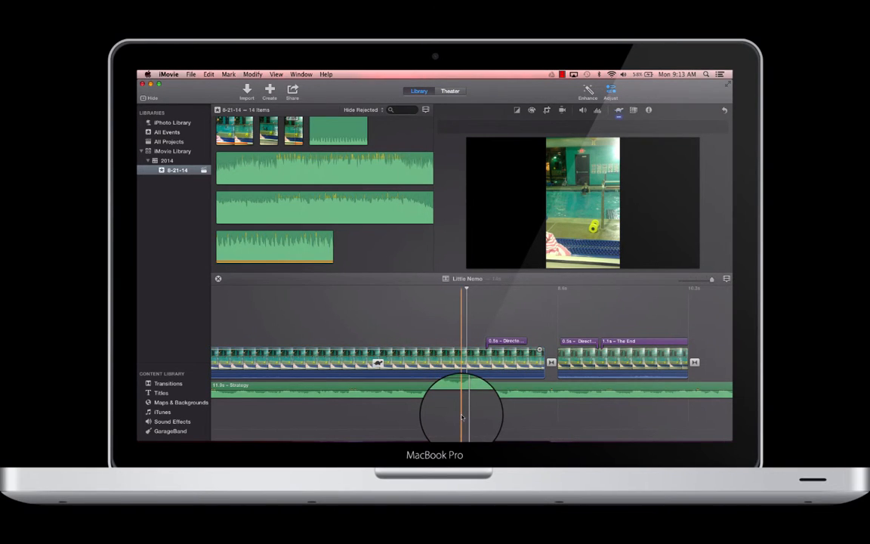
{"action": "left_click", "coordinate": [497, 411]}
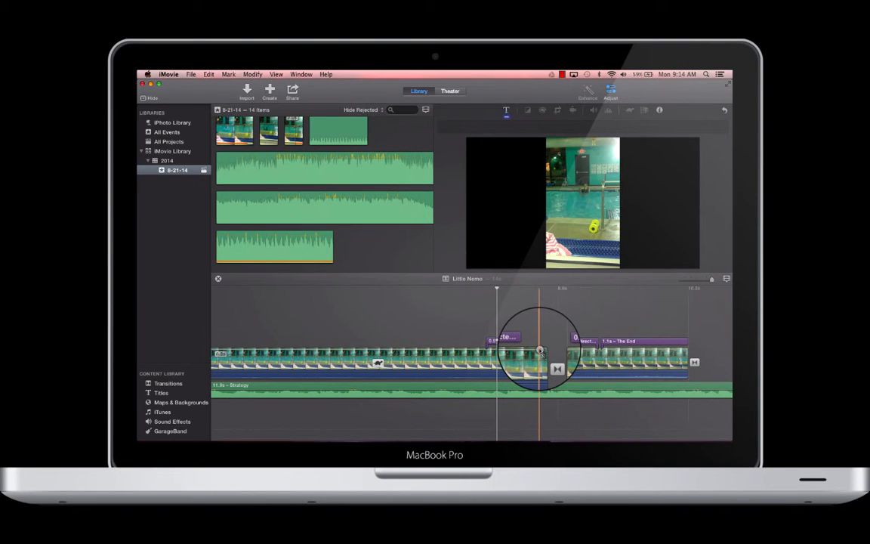
{"action": "left_click_drag", "start_coordinate": [540, 351], "coordinate": [497, 351]}
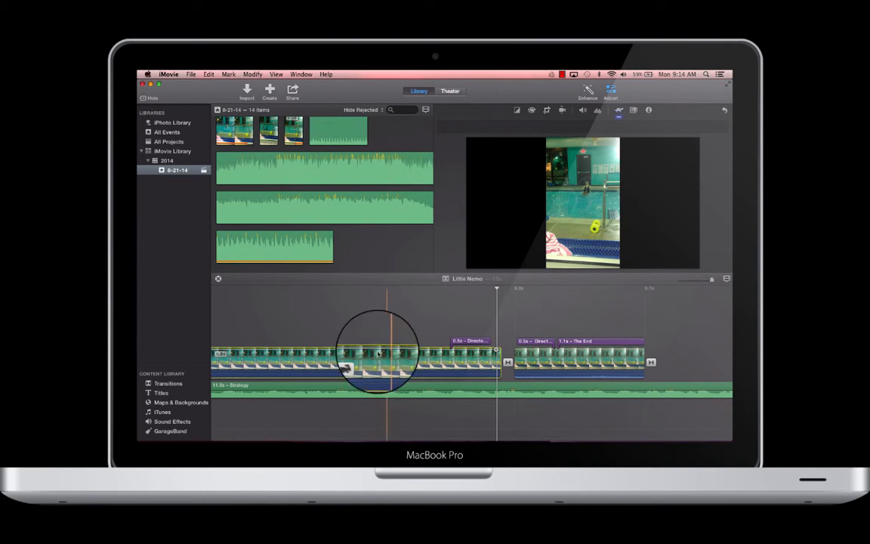
Delete the short last pool clip that carries the director credit and The End titles
{"action": "left_click", "coordinate": [542, 365]}
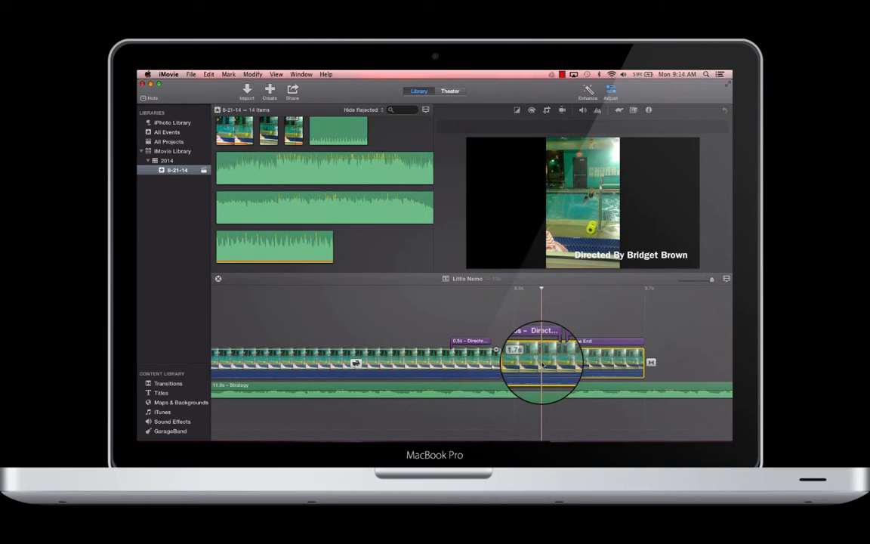
{"action": "right_click", "coordinate": [542, 365]}
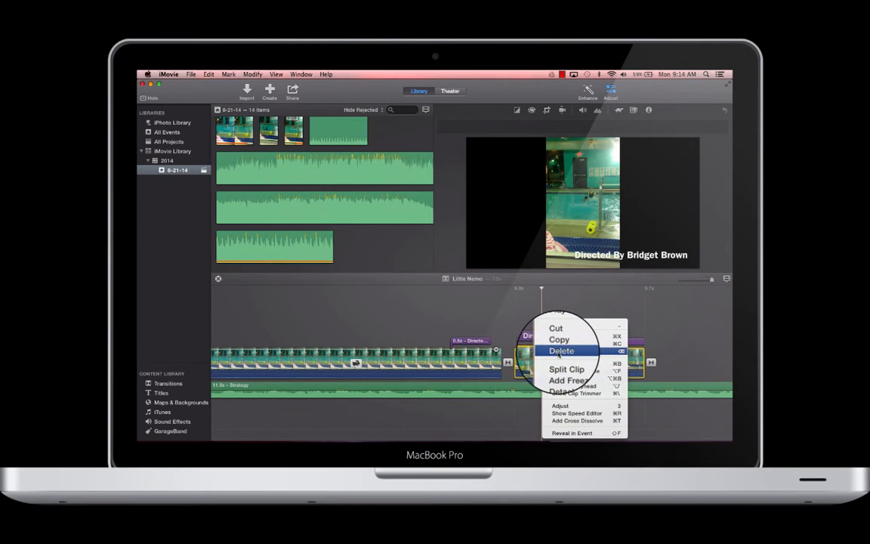
{"action": "left_click", "coordinate": [559, 352]}
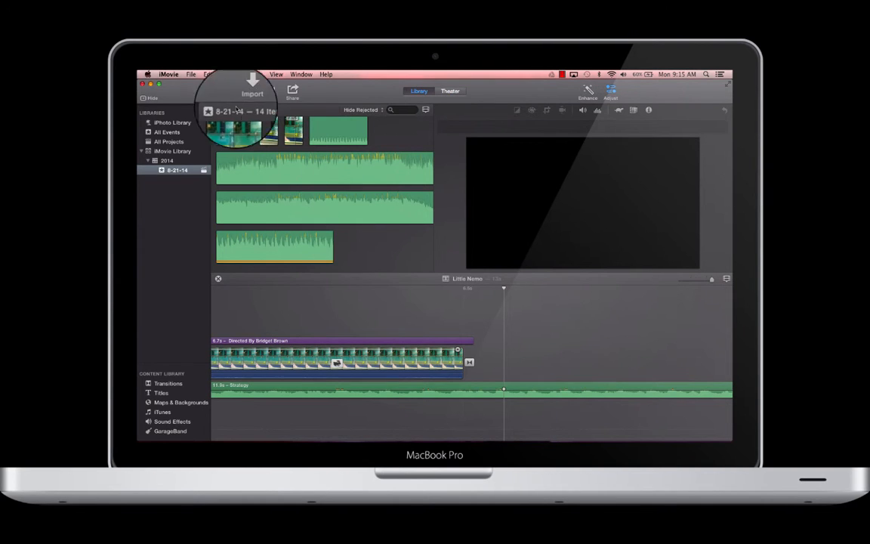
Share the Little Nemo movie to Theater
{"action": "left_click", "coordinate": [209, 74]}
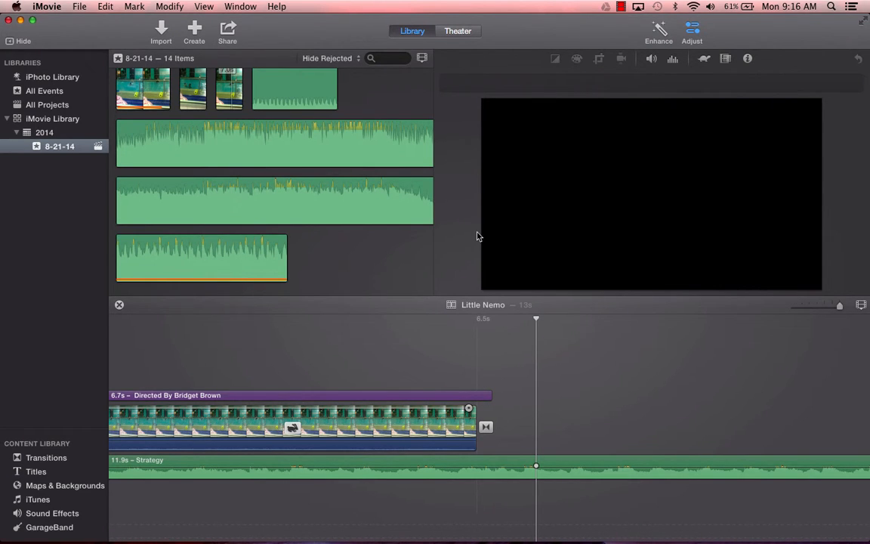
{"action": "left_click", "coordinate": [227, 38]}
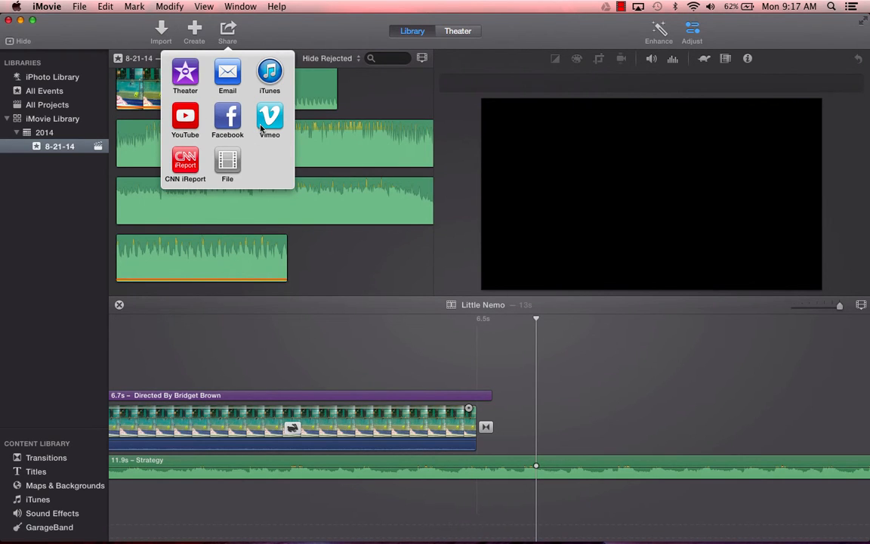
{"action": "left_click", "coordinate": [183, 80]}
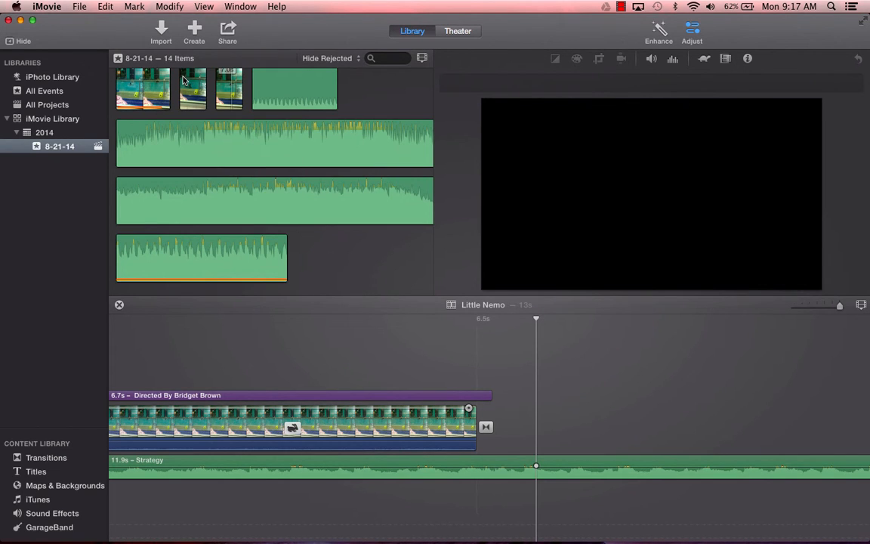